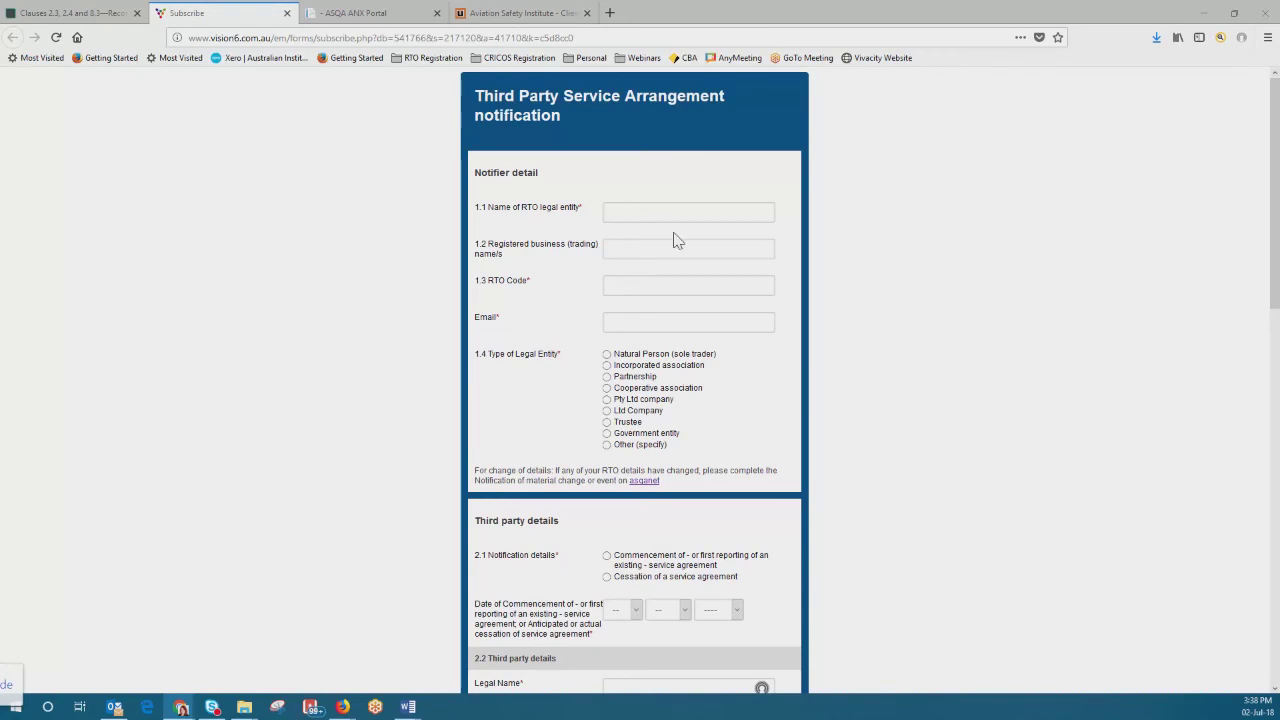
# Step: Enter legal entity name ABC Training Pty Ltd, RTO Code 123456 and the RTO's e-mail address
pyautogui.click(625, 210)
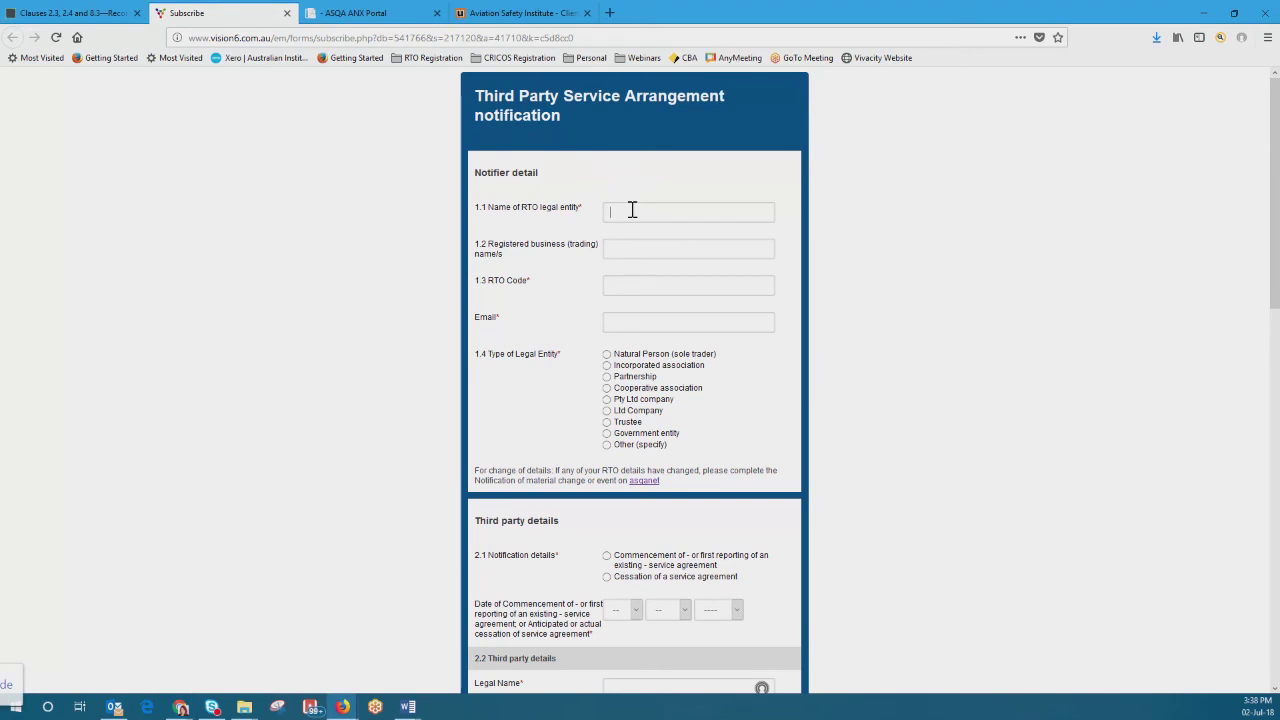
pyautogui.write('ABC Training Pty Ltd')
pyautogui.click(672, 250)
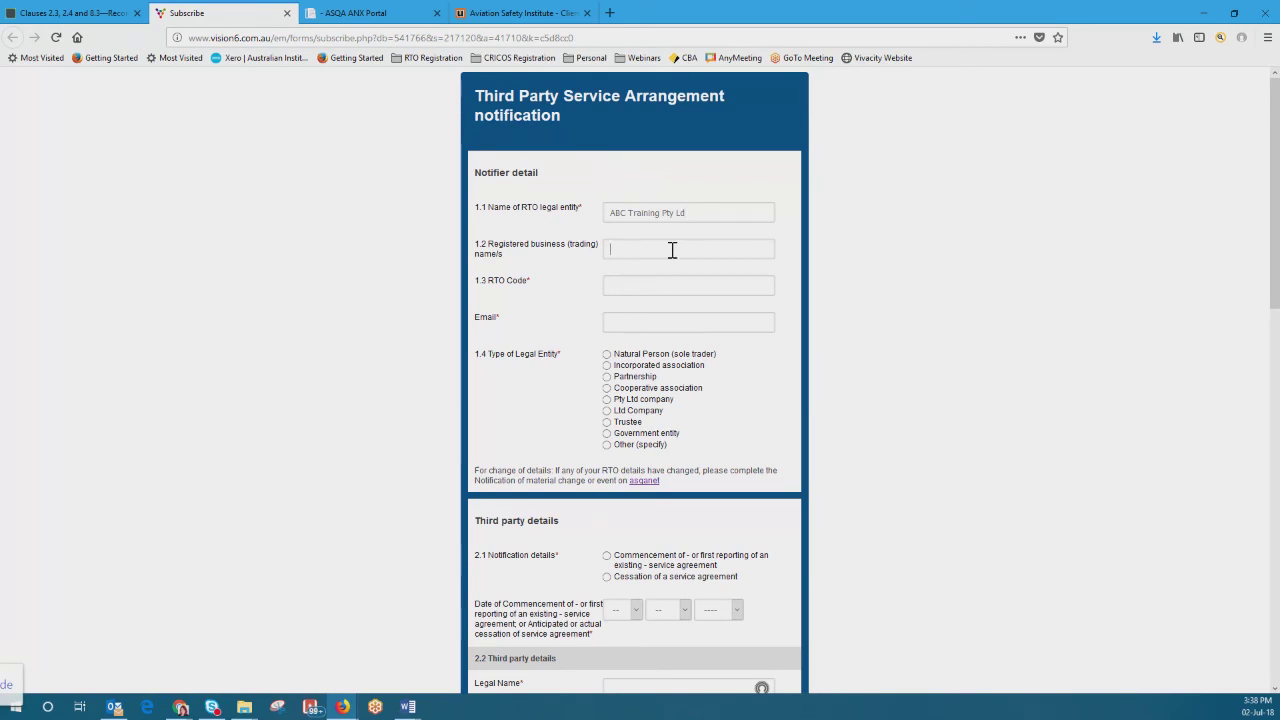
pyautogui.click(646, 288)
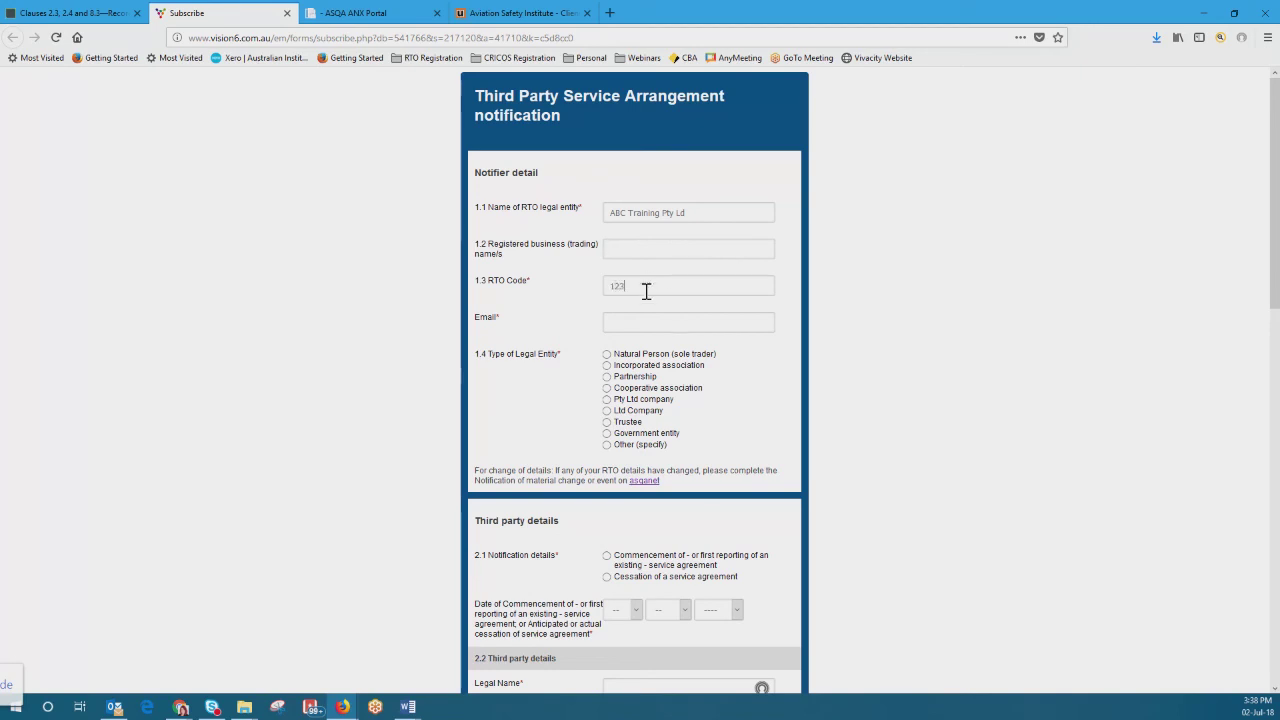
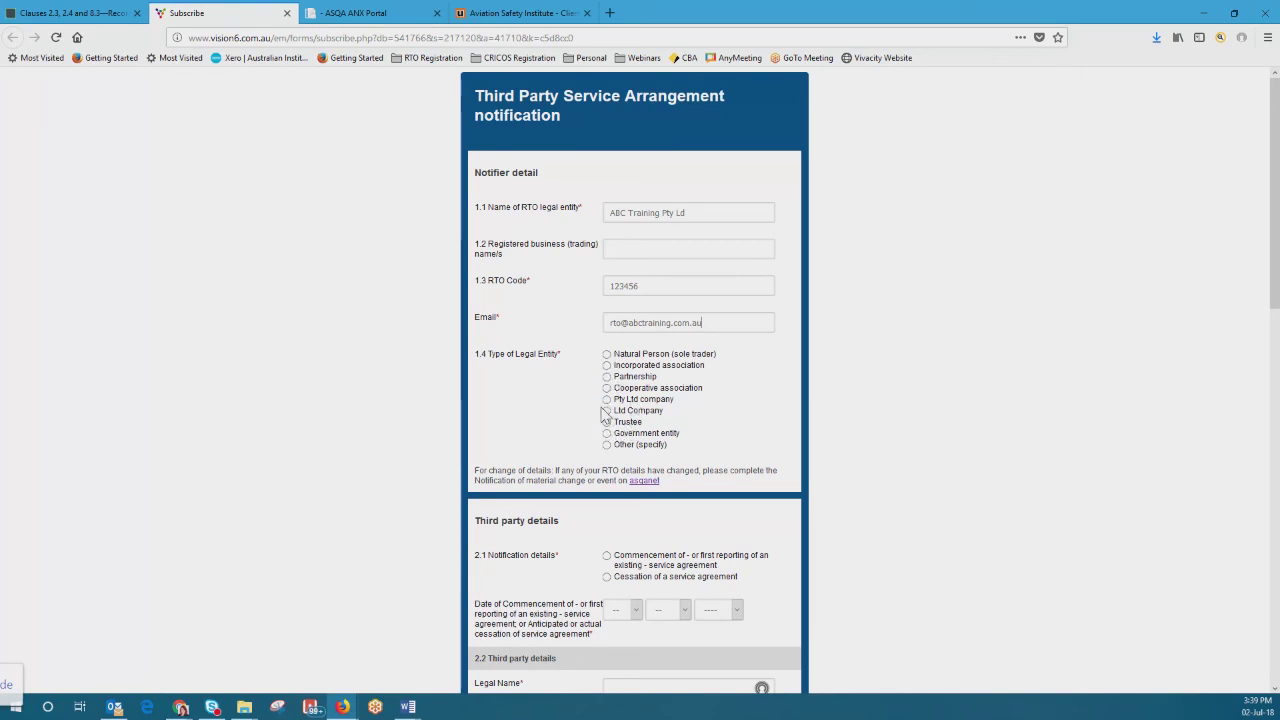
# Step: Mark the entity as a Pty Ltd company and the notification as cessation of a service agreement
pyautogui.click(606, 400)
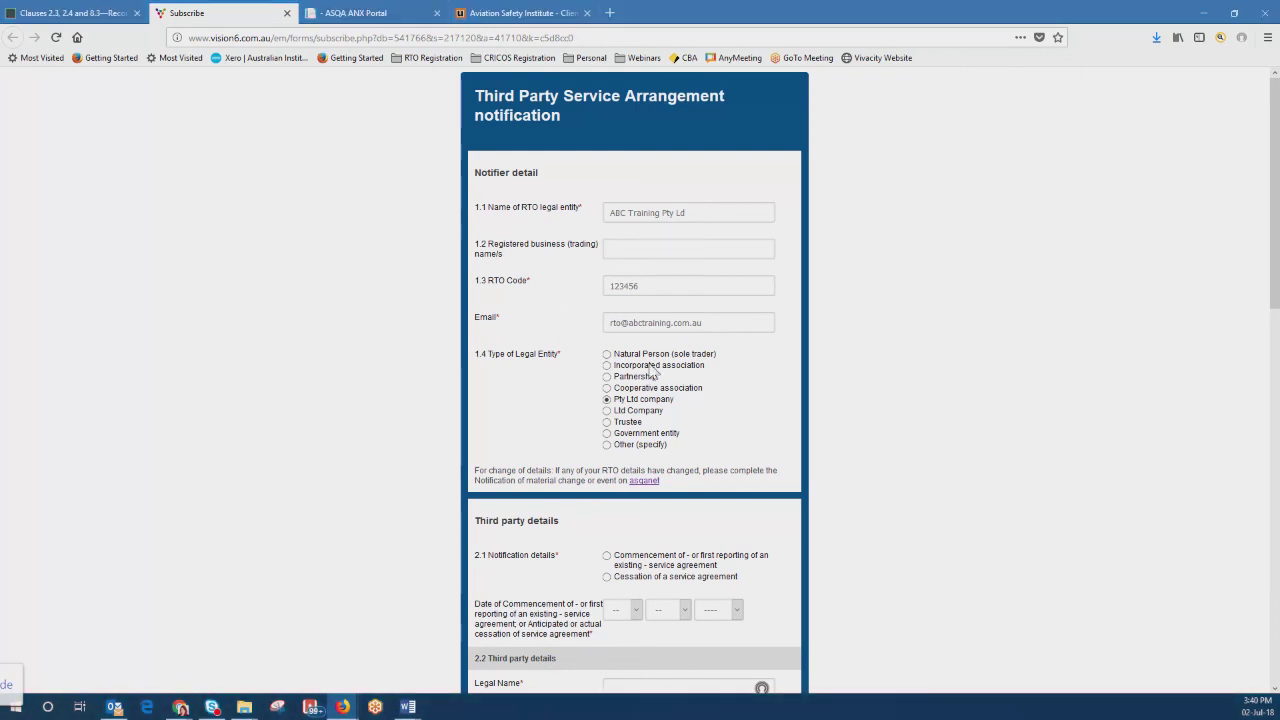
pyautogui.scroll(-3, 648, 378)
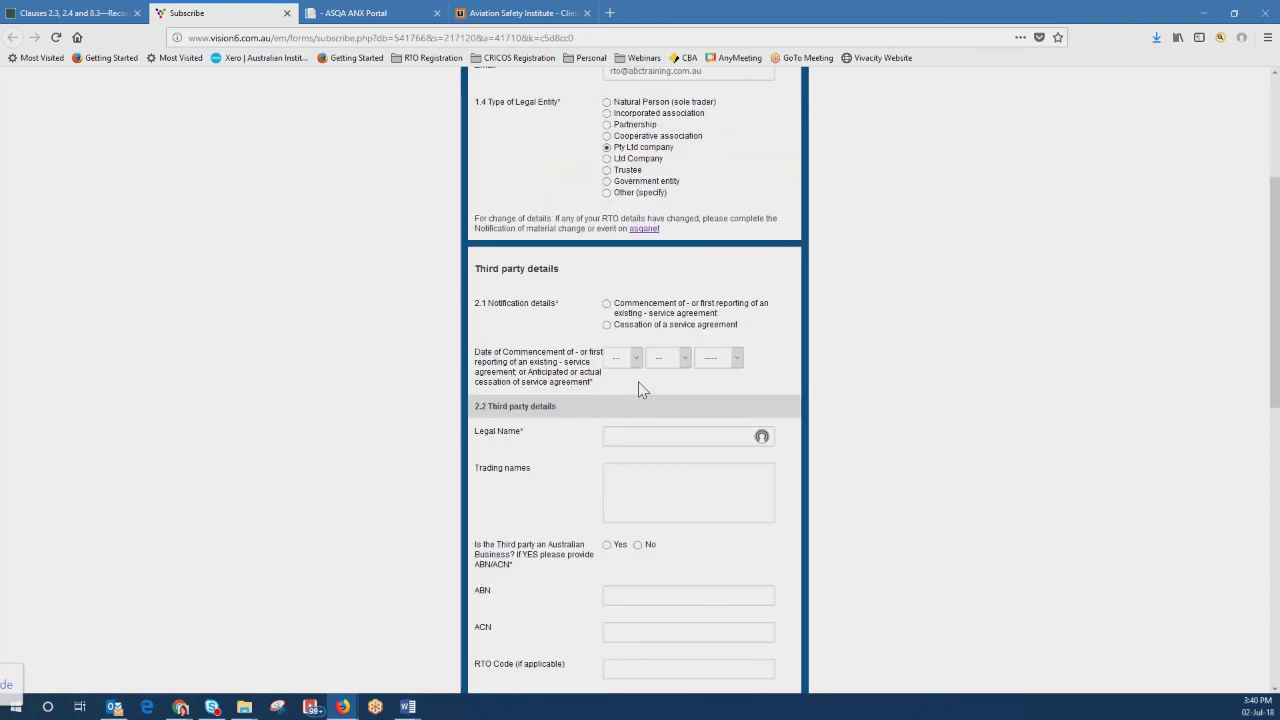
pyautogui.click(621, 307)
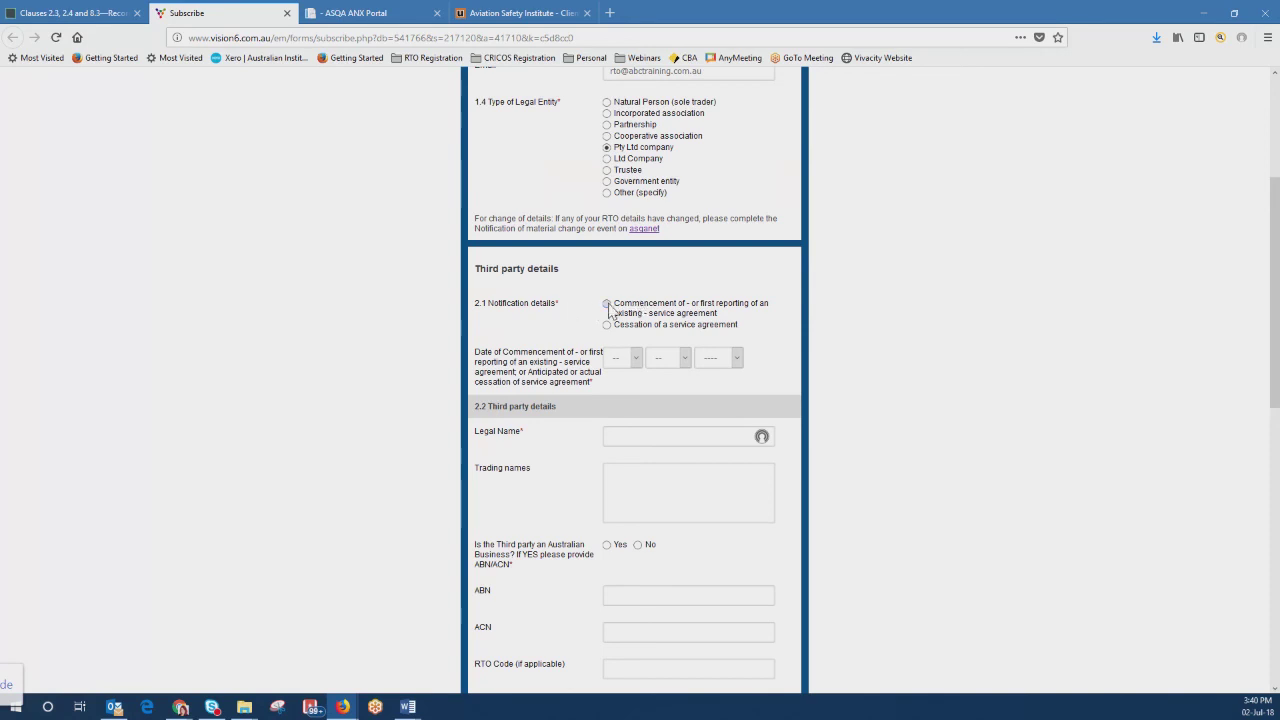
pyautogui.click(606, 326)
pyautogui.scroll(2, 876, 420)
pyautogui.scroll(1, 876, 420)
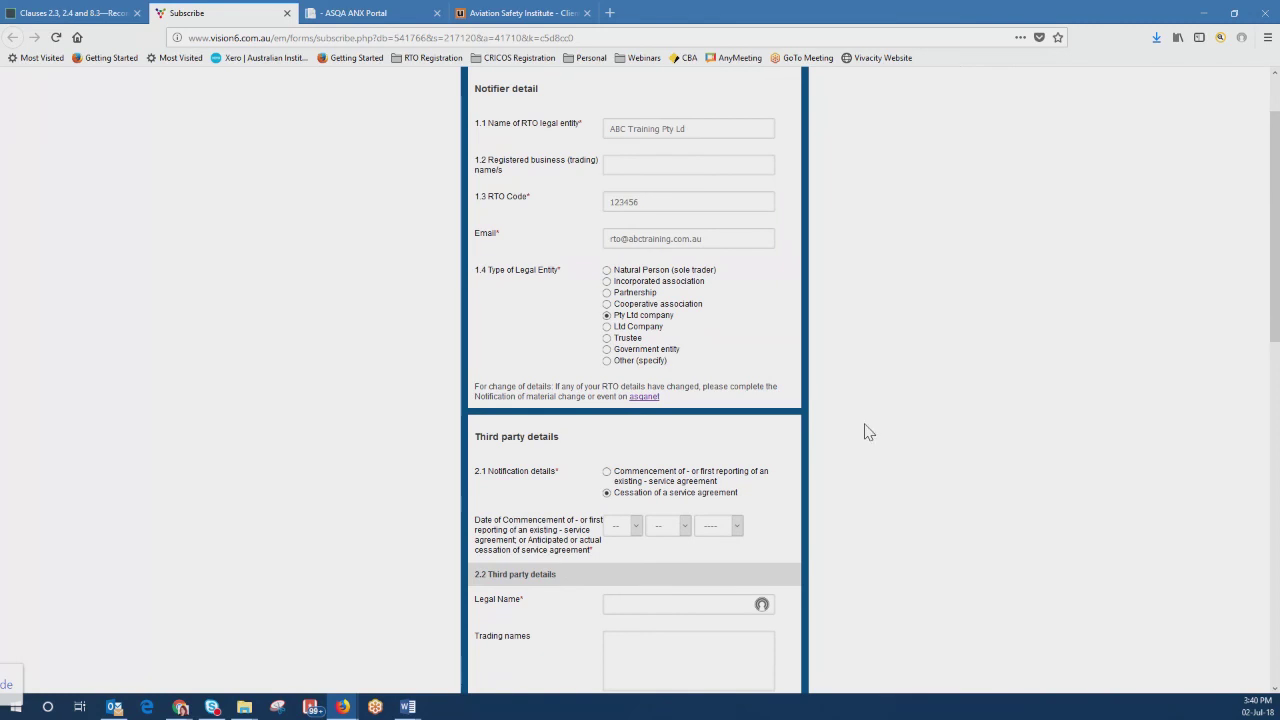
pyautogui.scroll(1, 857, 461)
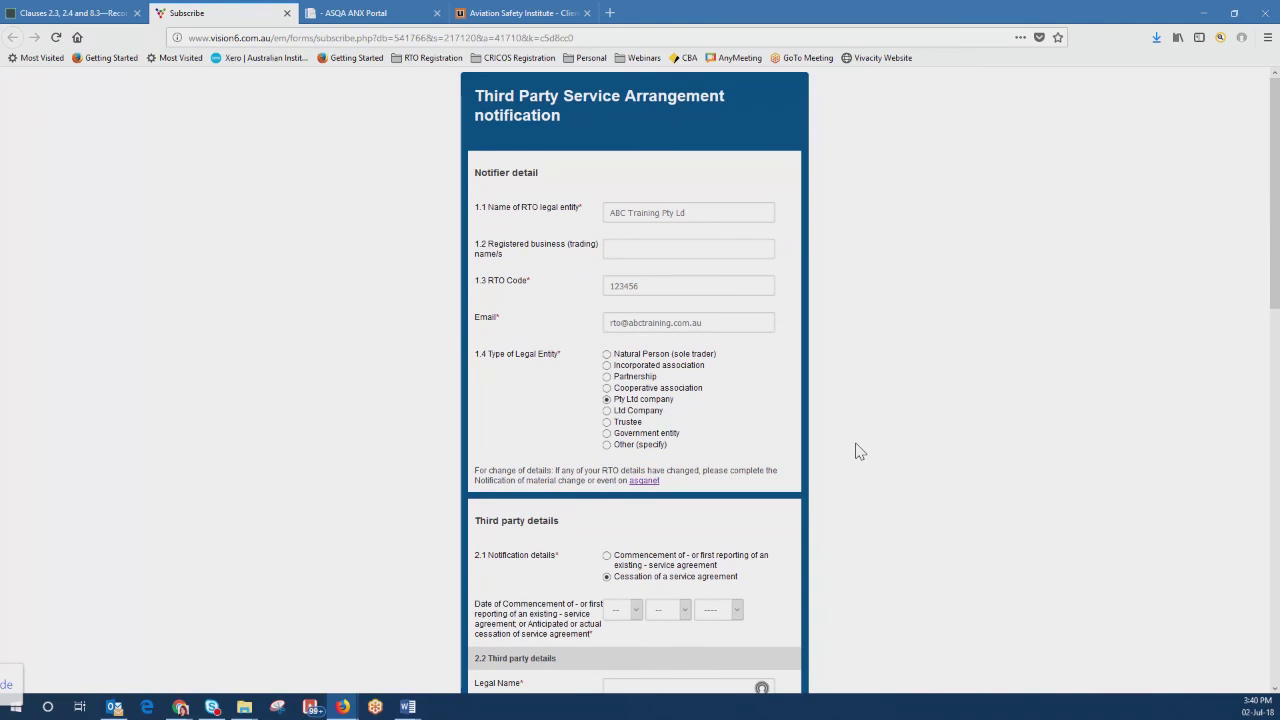
pyautogui.scroll(-4, 857, 452)
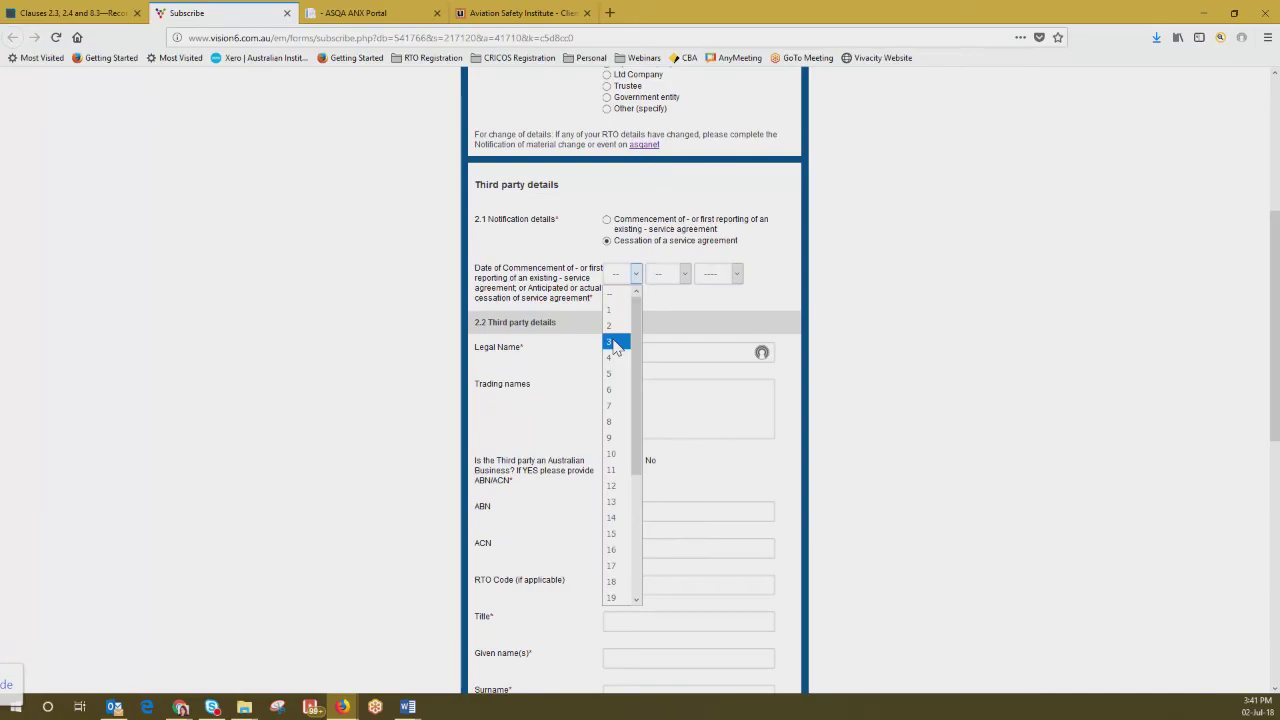
# Step: Set the agreement date to 3 Jul 2018
pyautogui.click(613, 338)
pyautogui.click(688, 274)
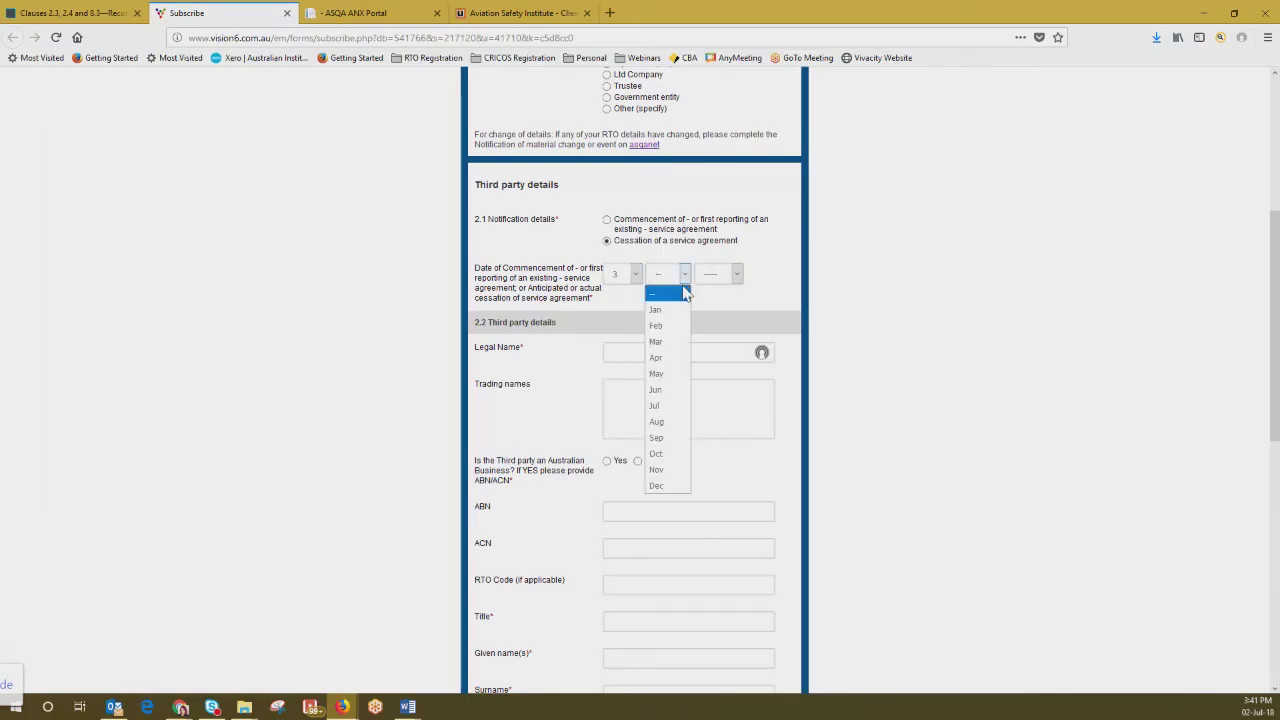
pyautogui.click(665, 406)
pyautogui.click(736, 273)
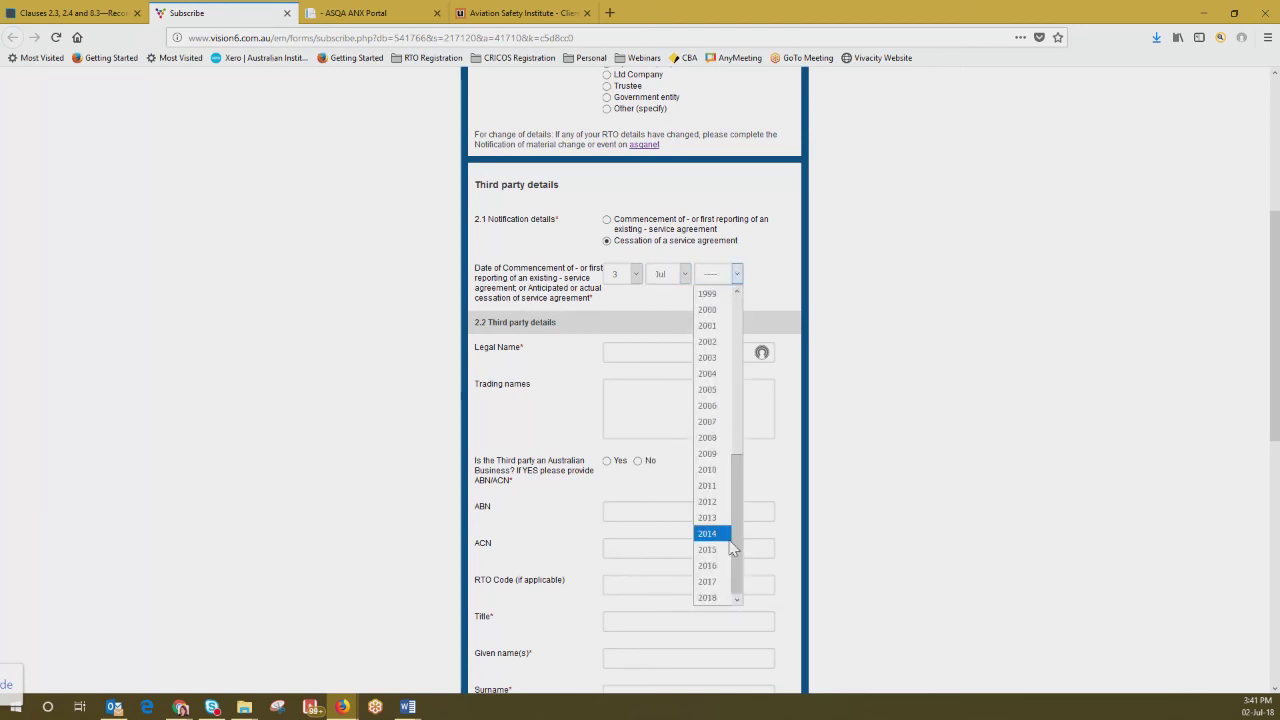
pyautogui.click(716, 597)
pyautogui.click(617, 351)
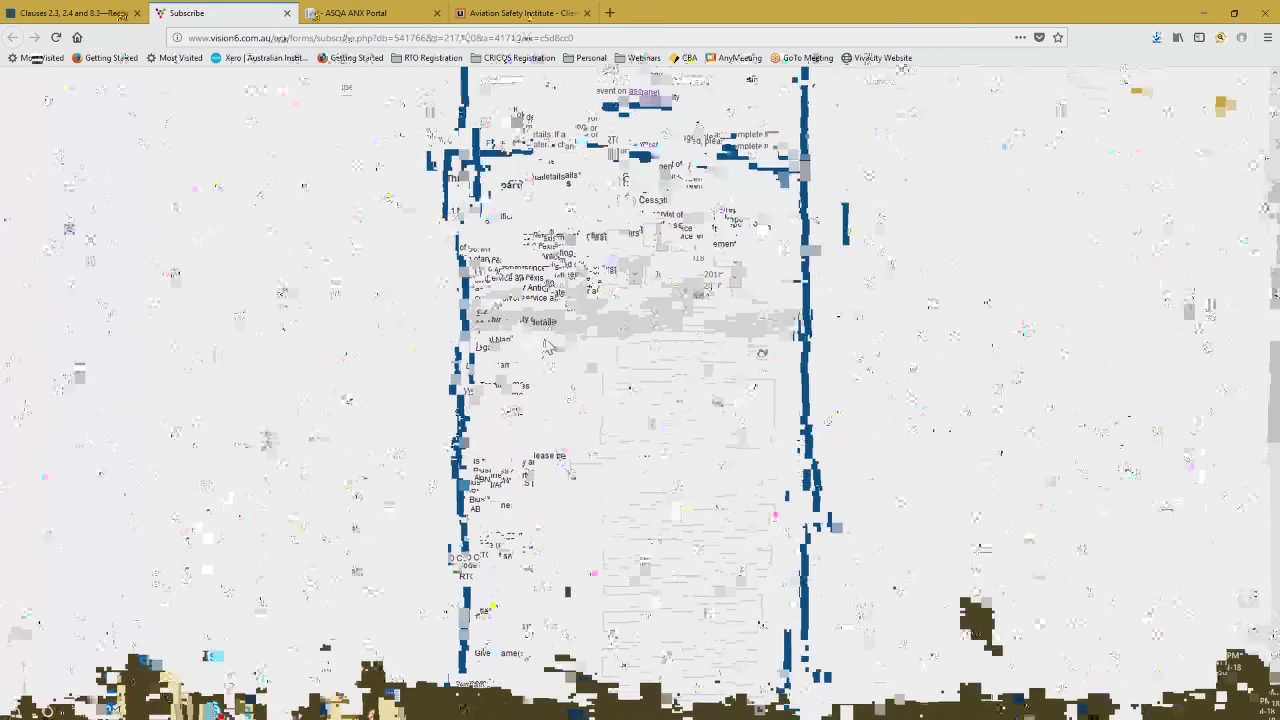
# Step: Enter third party legal name XYZ Training Pty Ltd, trading name Super Training, and answer Yes to Australian
pyautogui.scroll(-3, 560, 280)
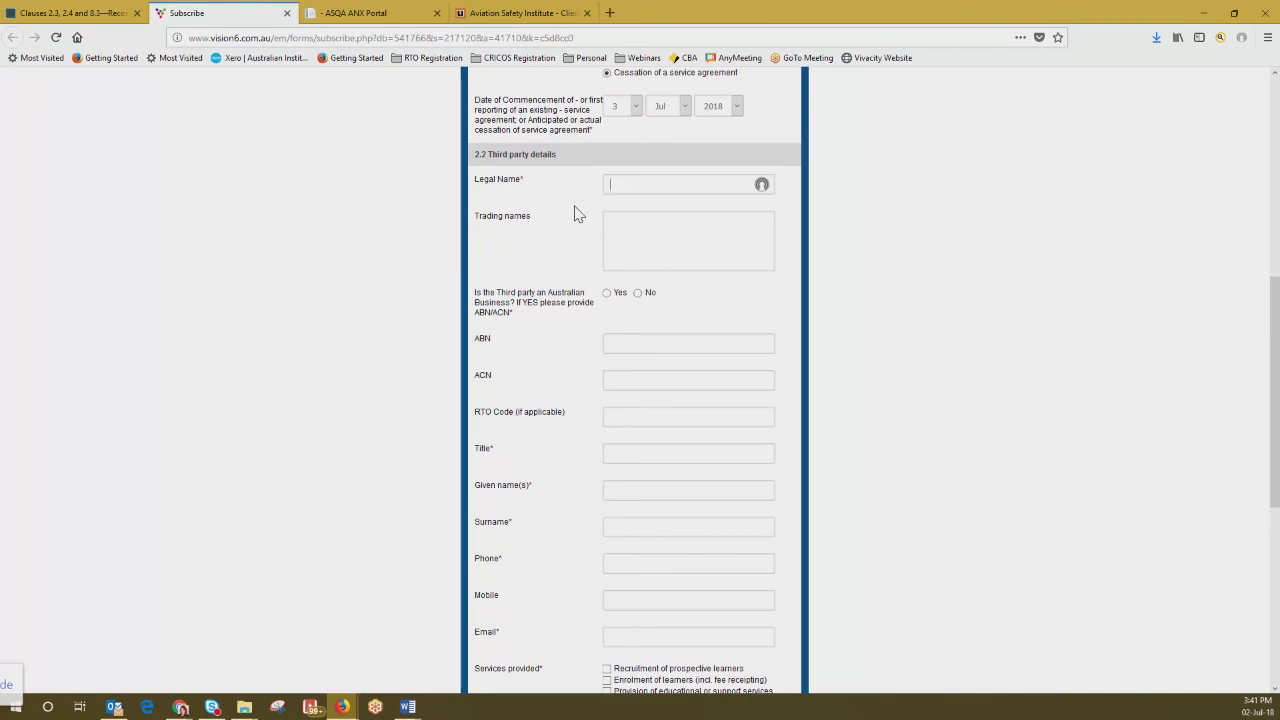
pyautogui.write('x')
pyautogui.write('YZ Training Pty ')
pyautogui.write('Ltd')
pyautogui.press('Tab')
pyautogui.write('Super Training')
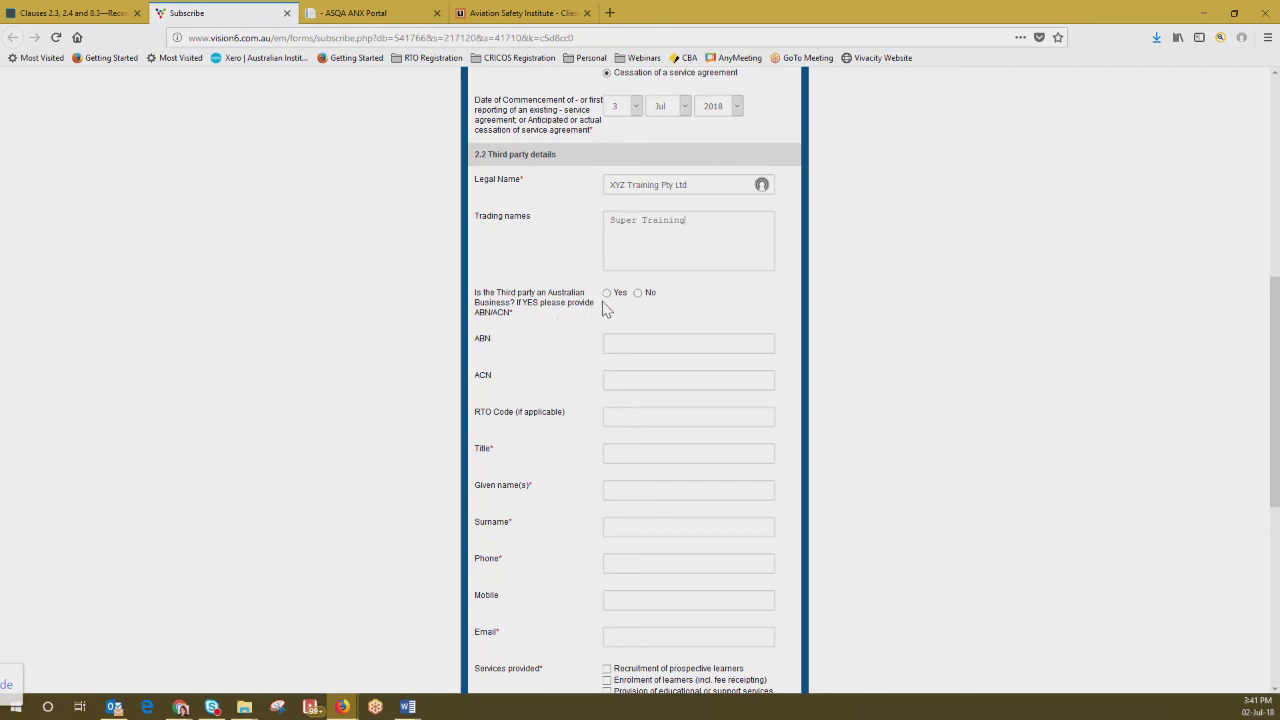
pyautogui.click(607, 293)
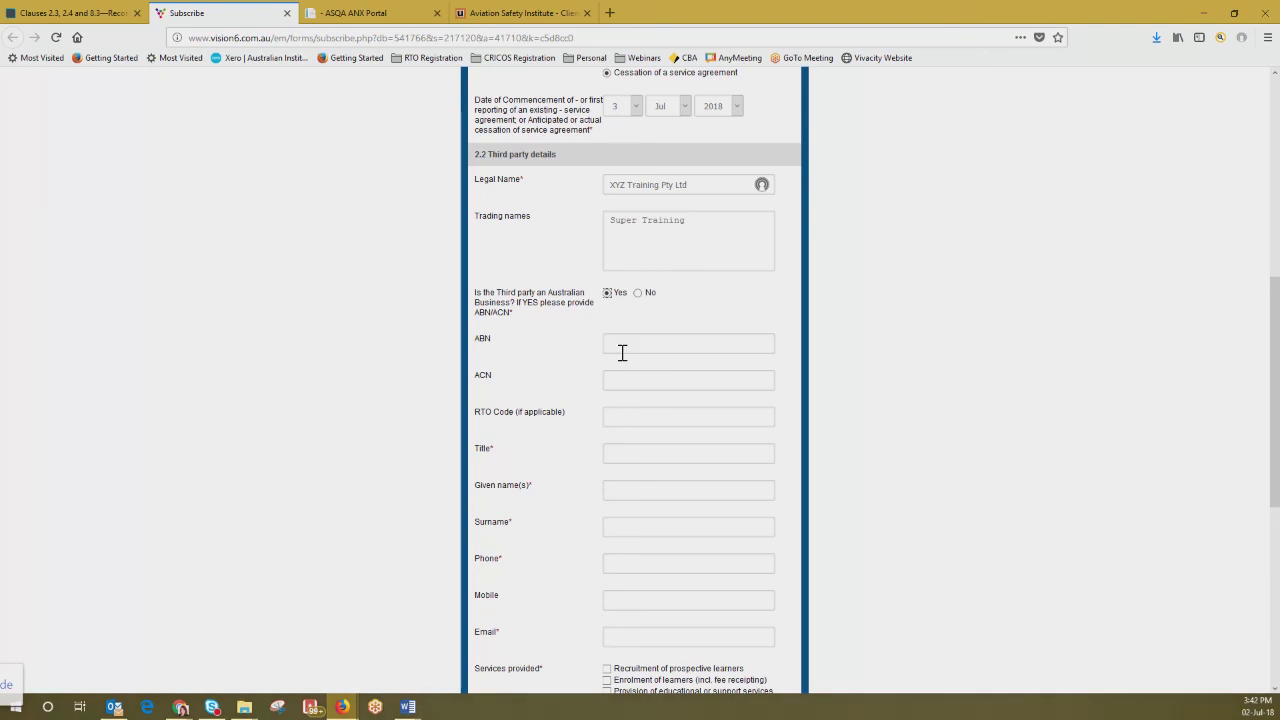
pyautogui.click(616, 341)
pyautogui.write('5')
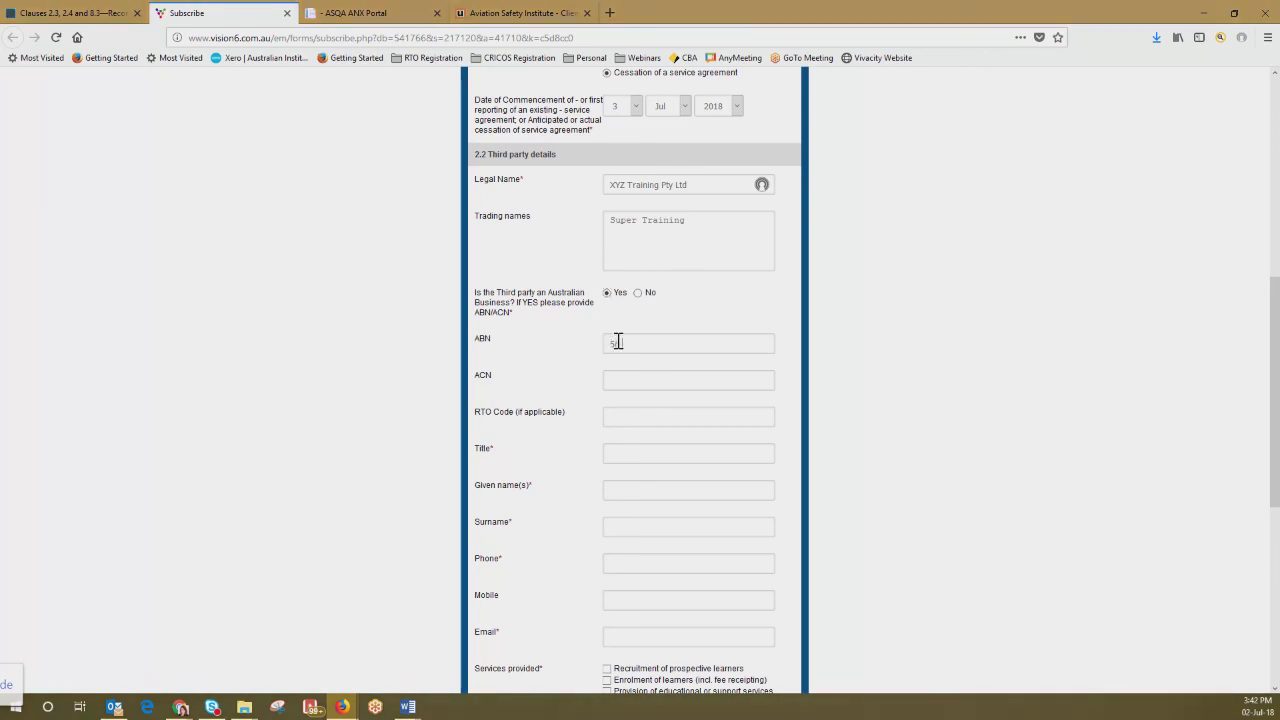
pyautogui.write('1 450 450 450')
pyautogui.click(649, 377)
pyautogui.write('450 450')
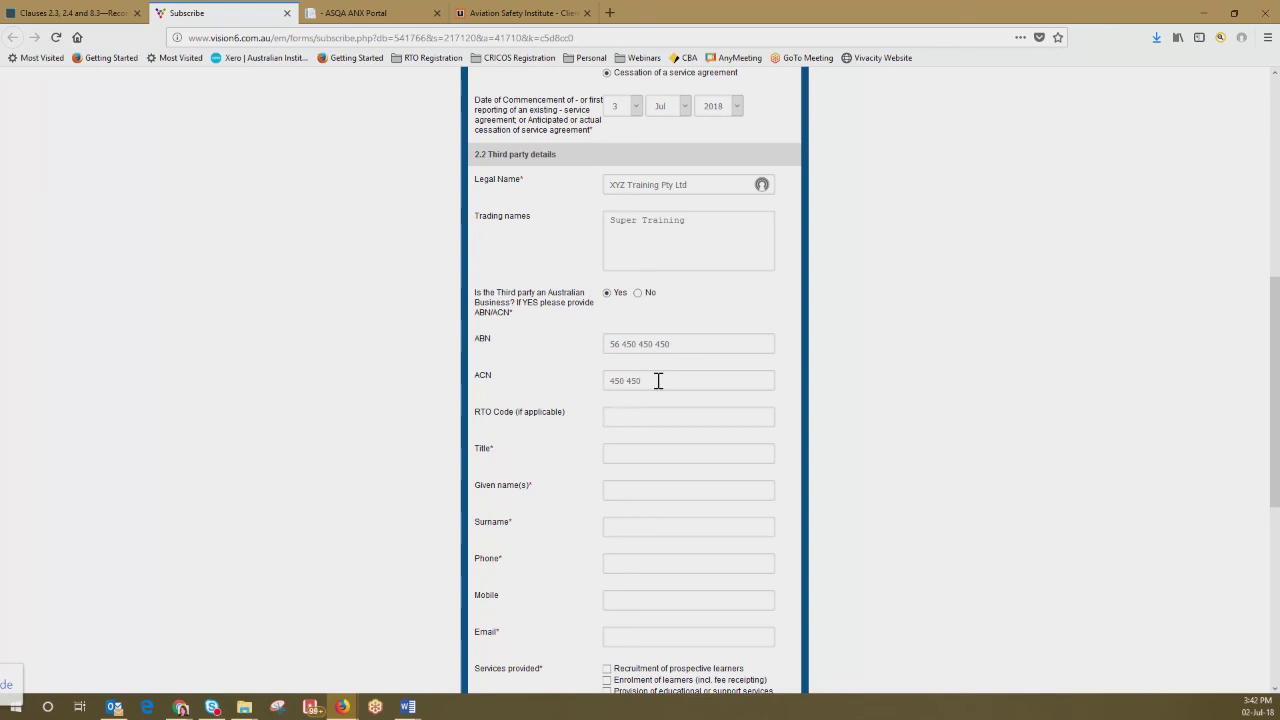
pyautogui.write(' 450')
pyautogui.click(640, 415)
pyautogui.write('Mr')
pyautogui.write('Jo')
pyautogui.write('Bloggs')
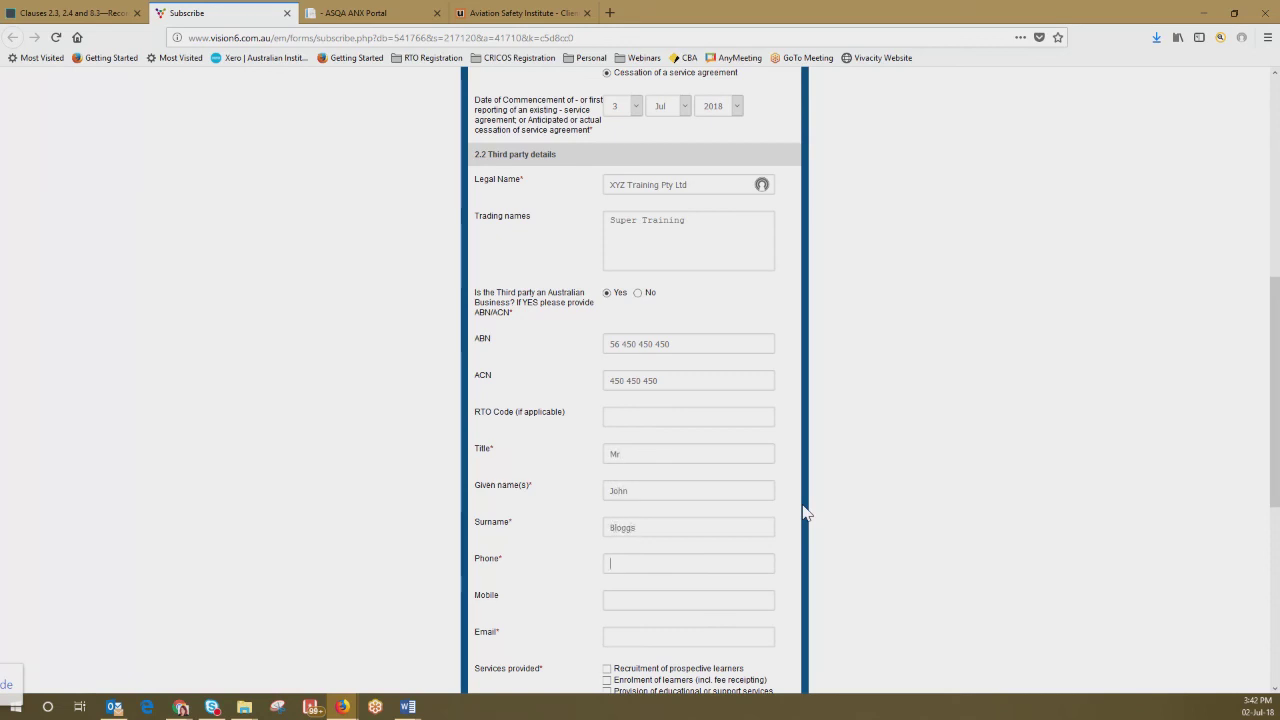
# Step: Enter the contact person's e-mail address
pyautogui.scroll(-3, 688, 595)
pyautogui.click(631, 467)
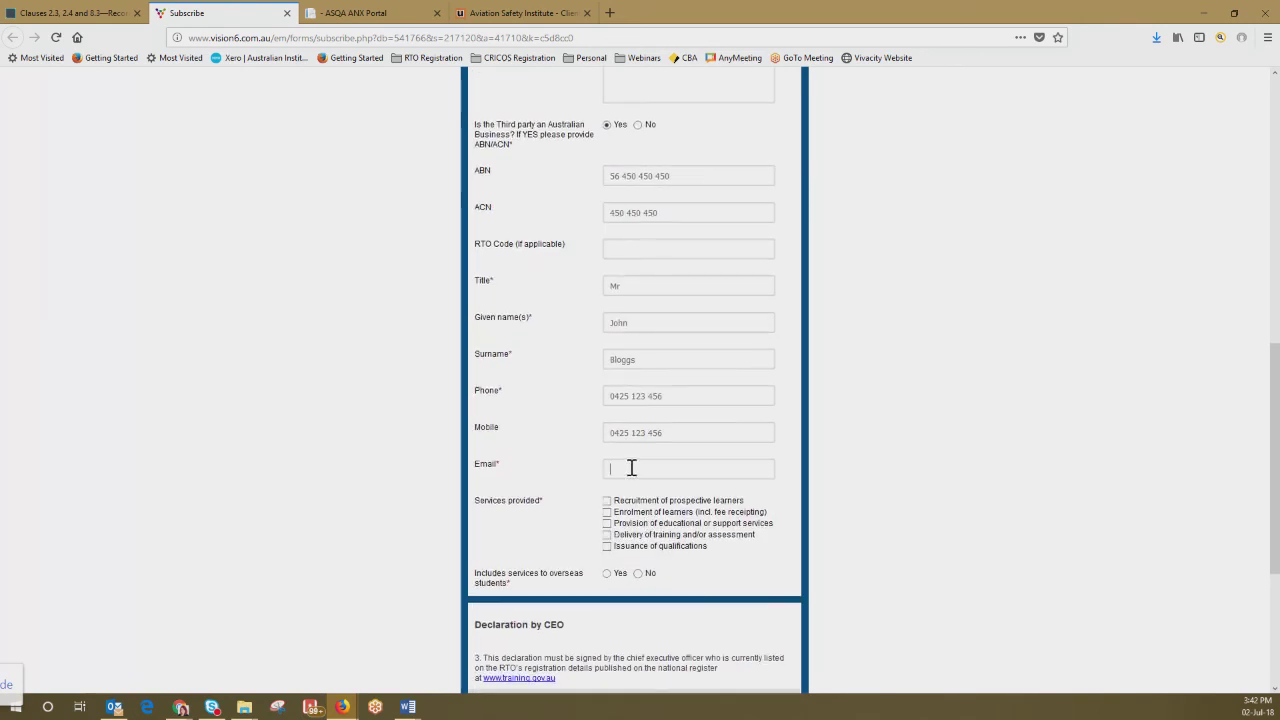
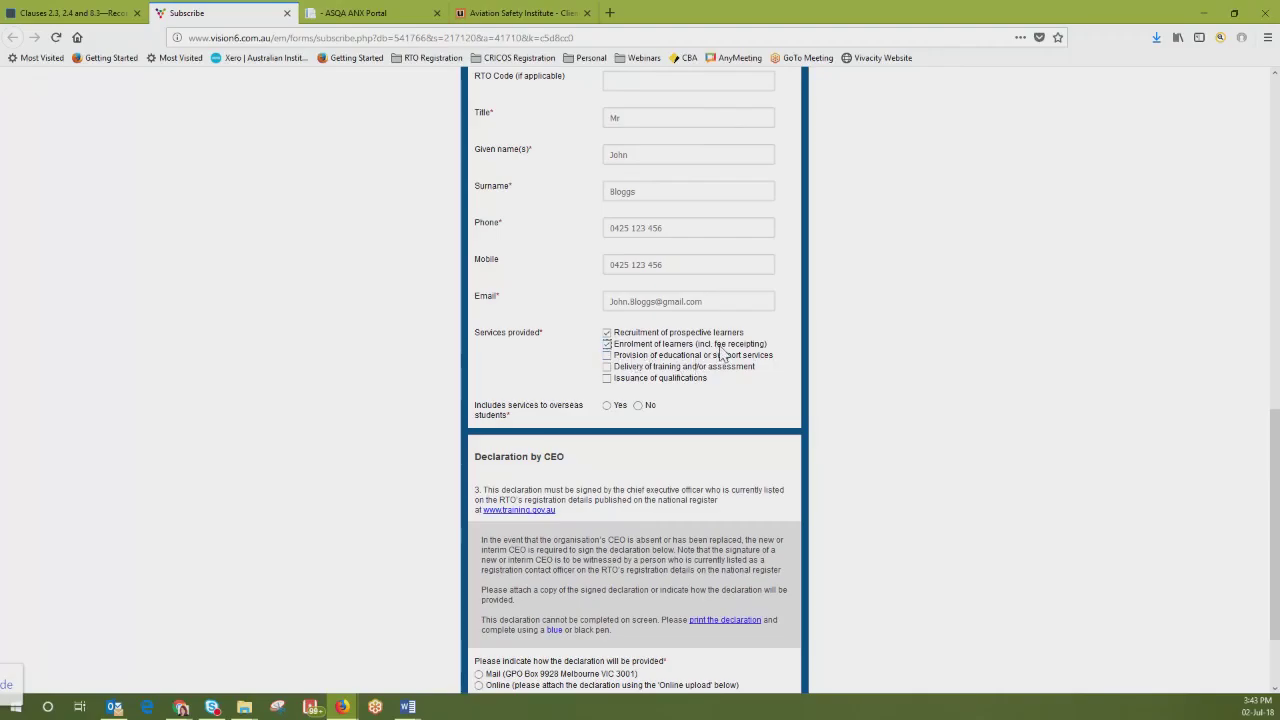
# Step: Tick Delivery of training and/or assessment and clear the other service checkboxes
pyautogui.click(607, 343)
pyautogui.click(607, 343)
pyautogui.click(607, 356)
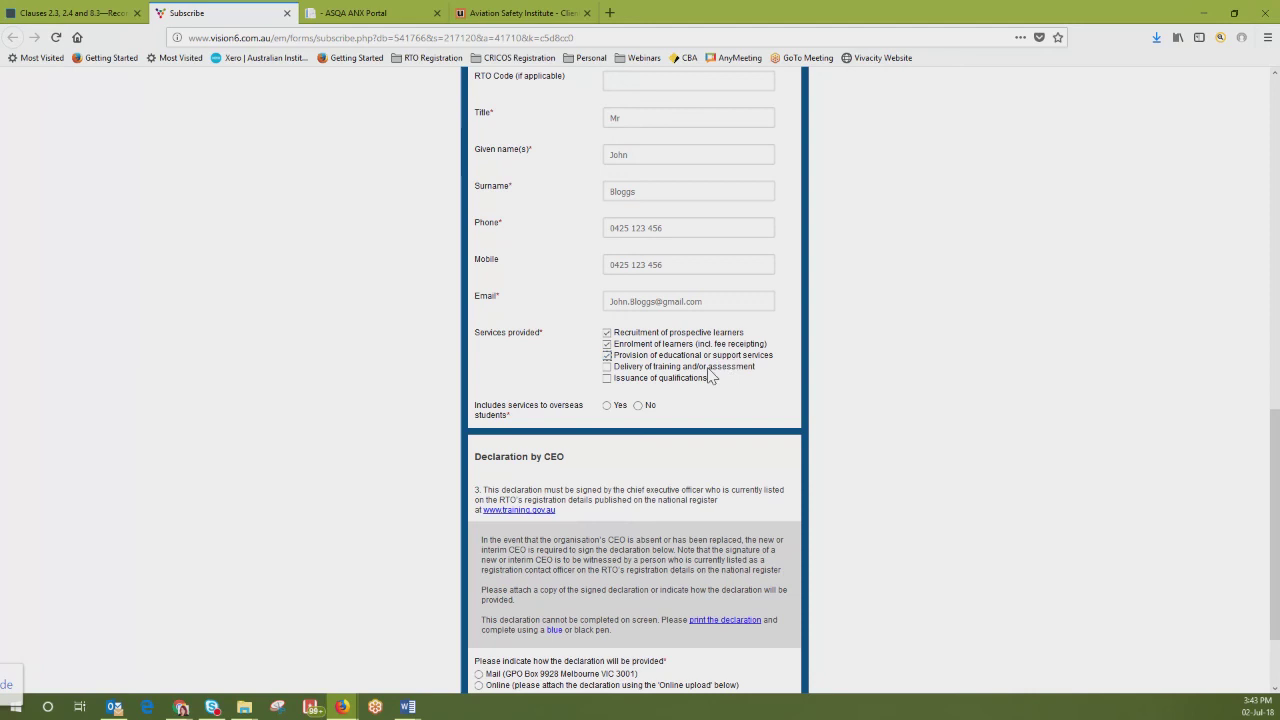
pyautogui.click(606, 366)
pyautogui.click(606, 332)
pyautogui.click(606, 355)
pyautogui.click(606, 343)
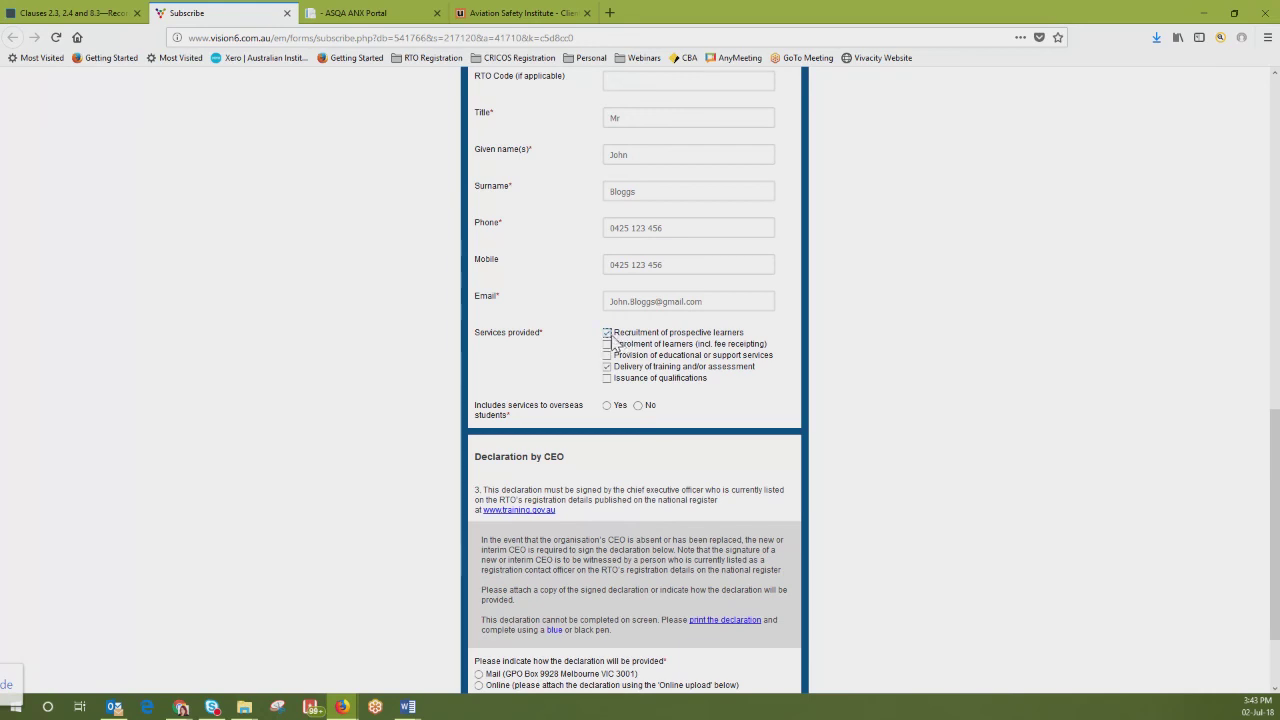
# Step: Untick Recruitment, tick Issuance of qualifications, and answer Yes for overseas students
pyautogui.click(607, 333)
pyautogui.click(608, 380)
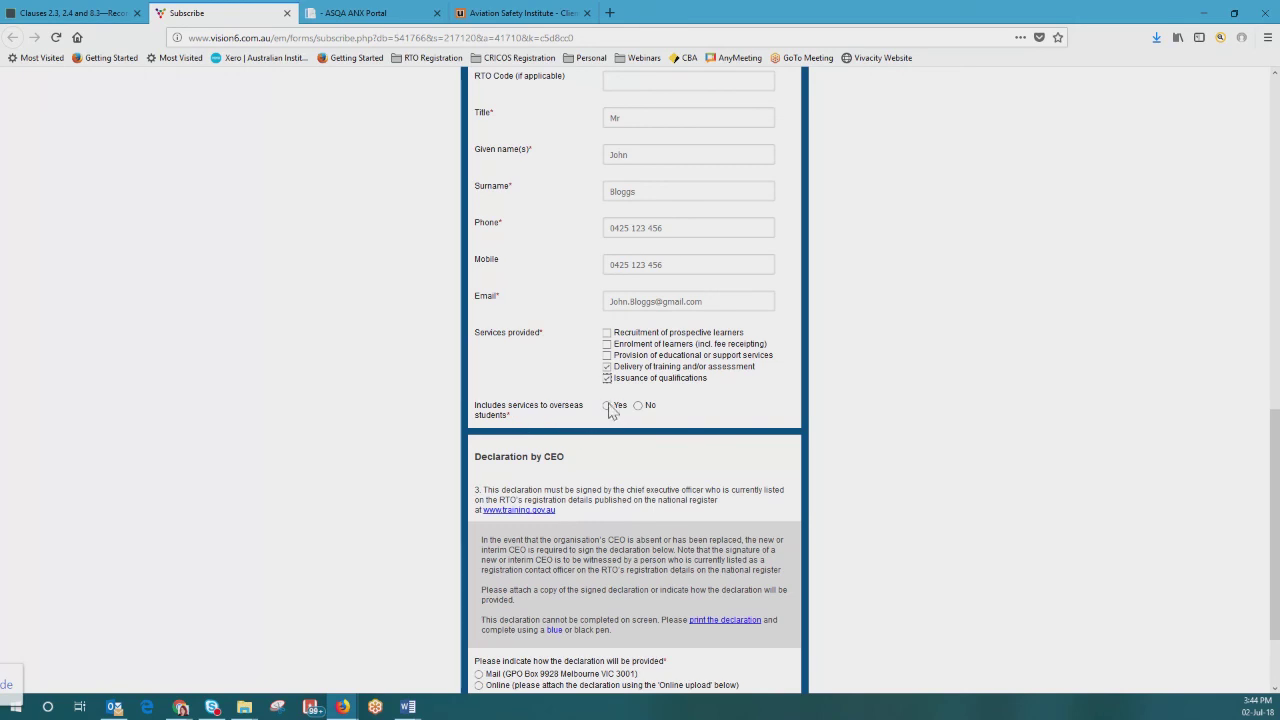
pyautogui.click(607, 406)
pyautogui.scroll(3, 688, 420)
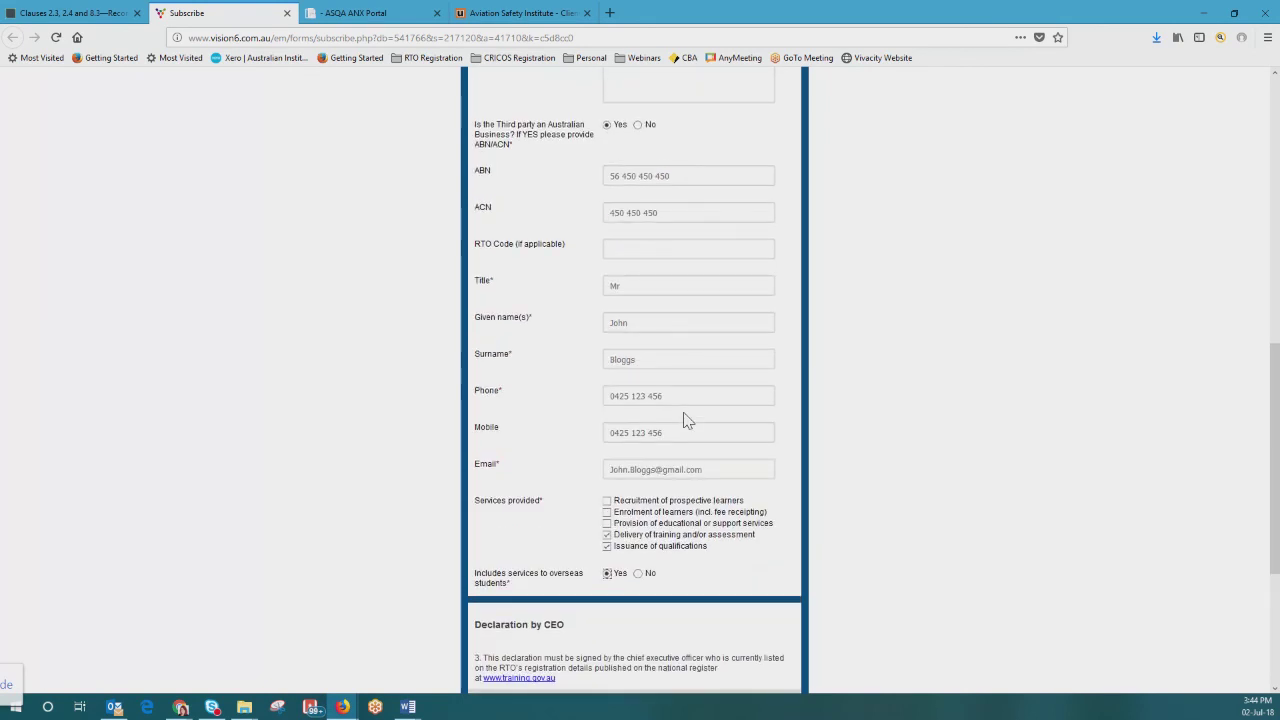
pyautogui.scroll(-3, 682, 420)
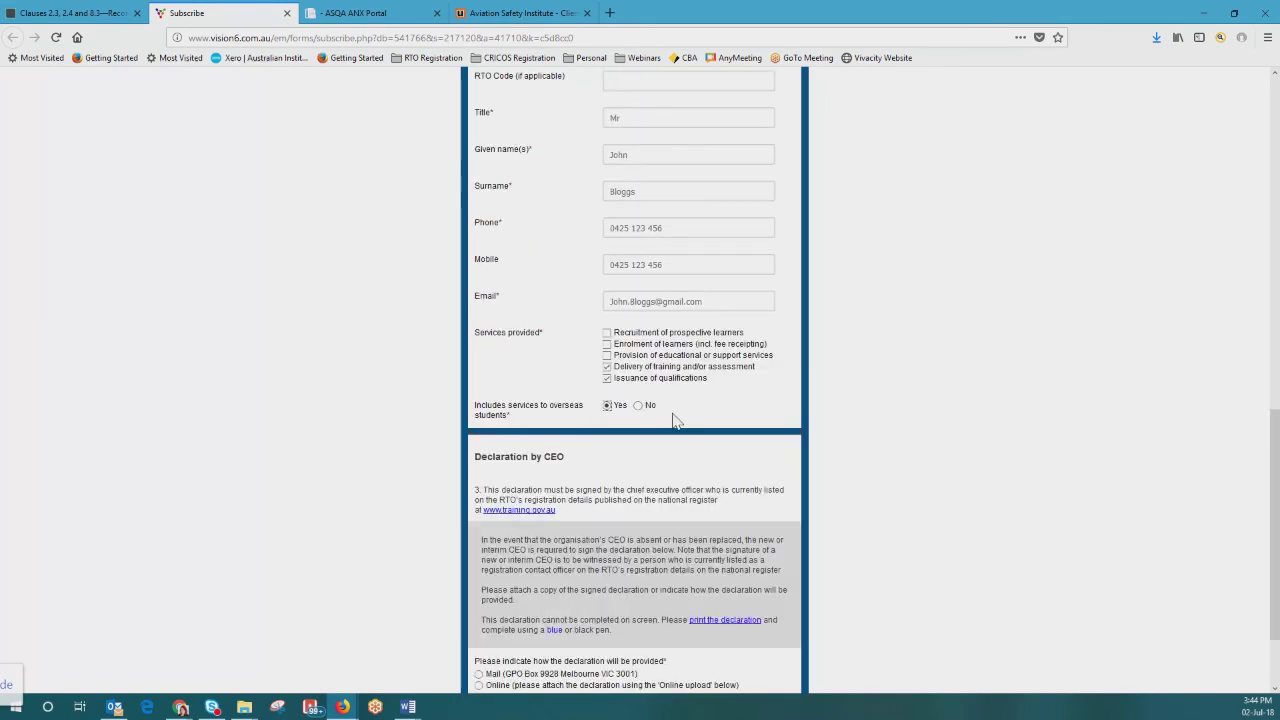
pyautogui.scroll(-2, 676, 422)
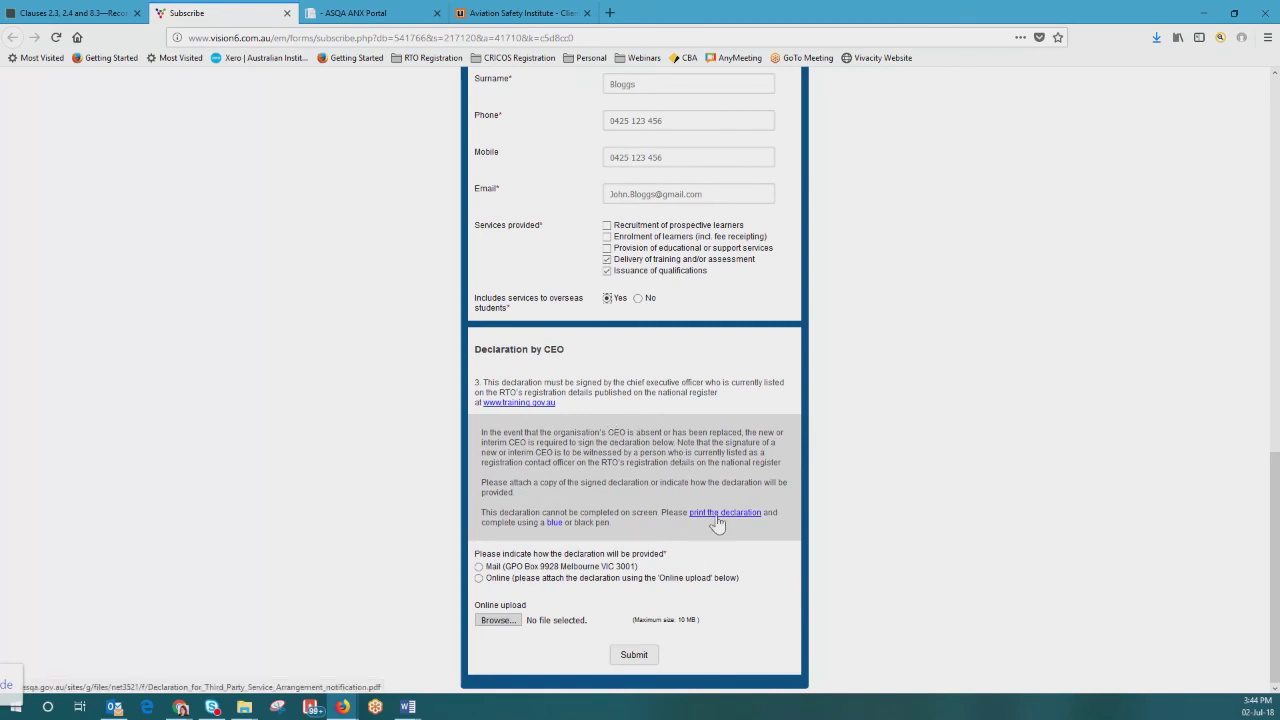
# Step: View the Declaration for Third Party Service Arrangement PDF, then return to the web form tab
pyautogui.click(718, 515)
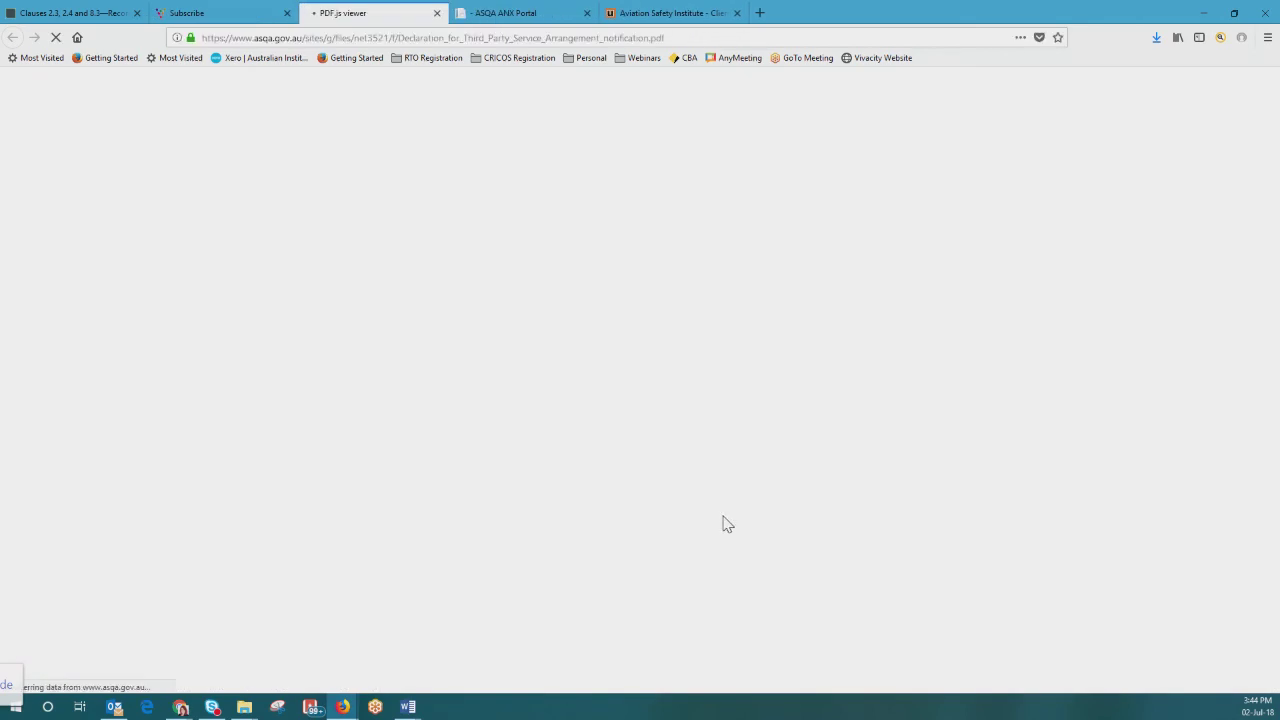
pyautogui.scroll(-3, 677, 340)
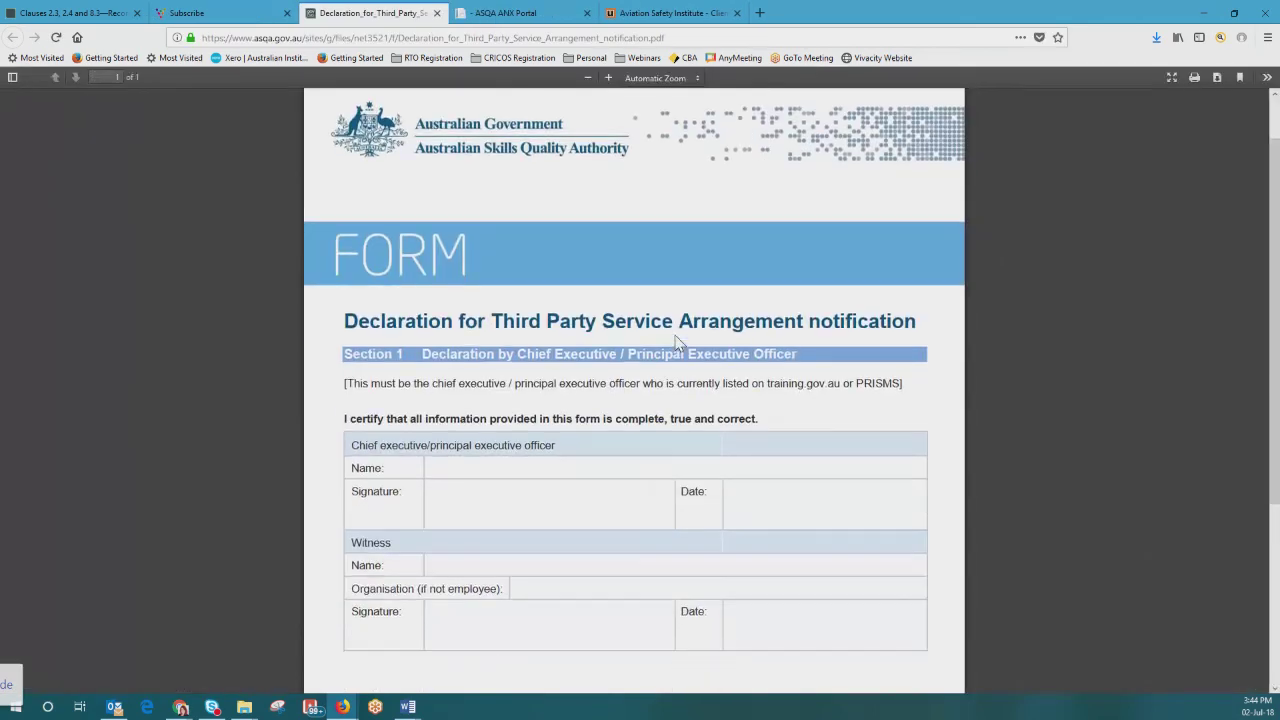
pyautogui.scroll(-4, 675, 340)
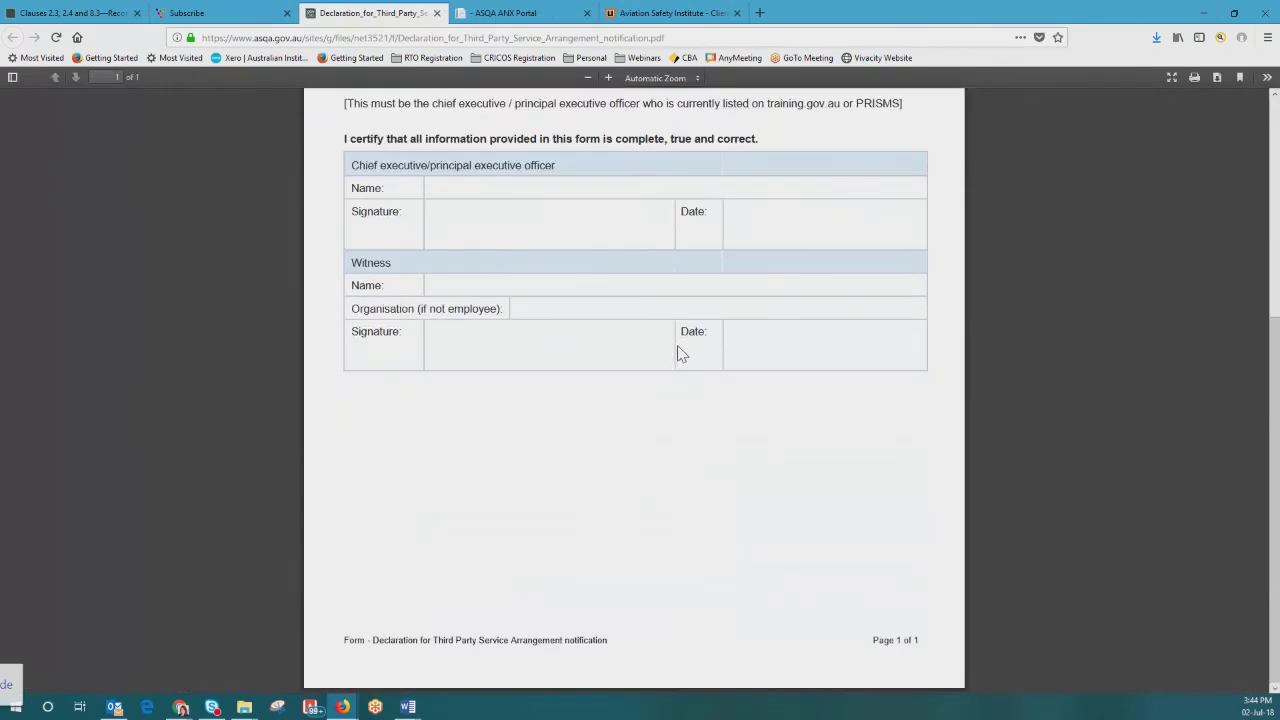
pyautogui.scroll(7, 676, 378)
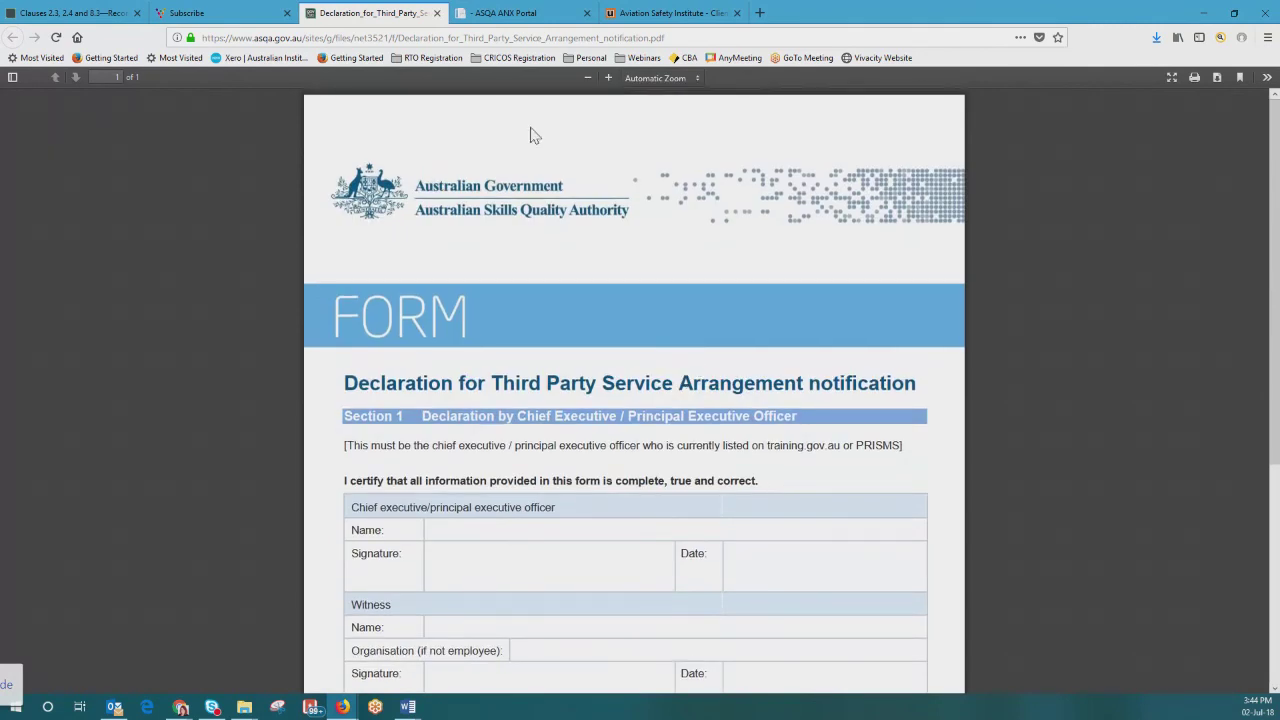
pyautogui.click(255, 16)
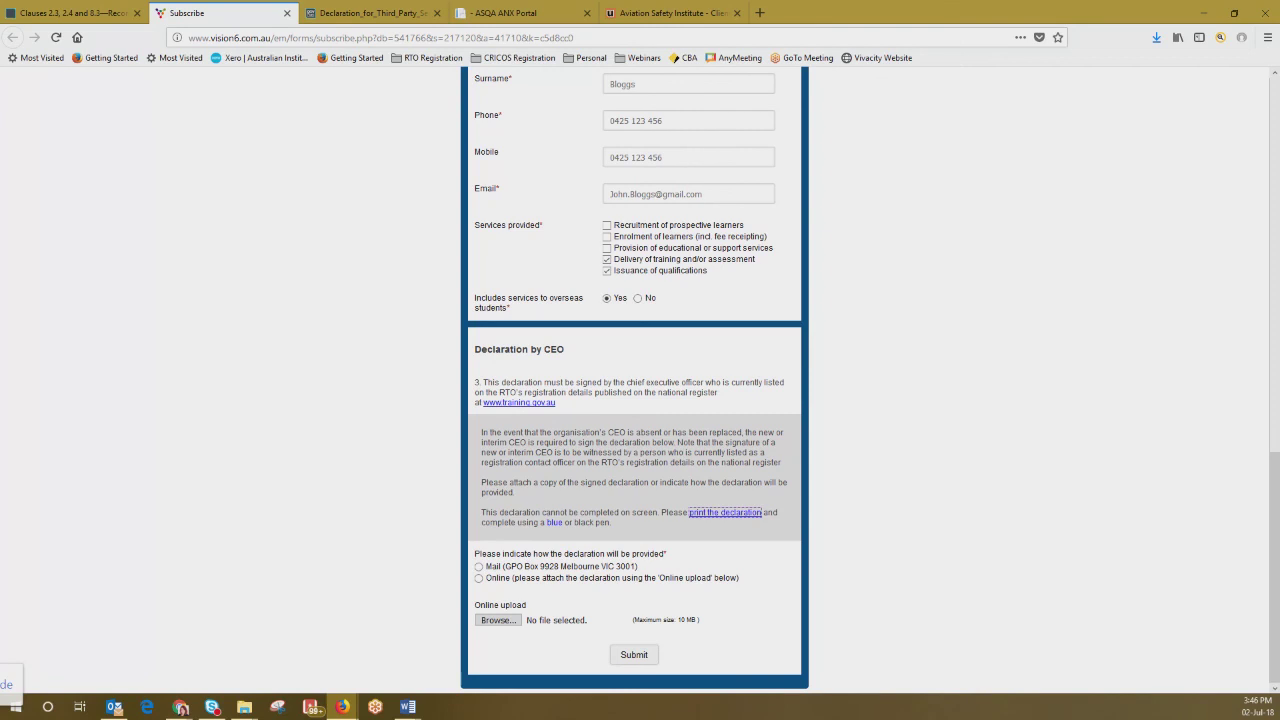
pyautogui.scroll(20, 703, 527)
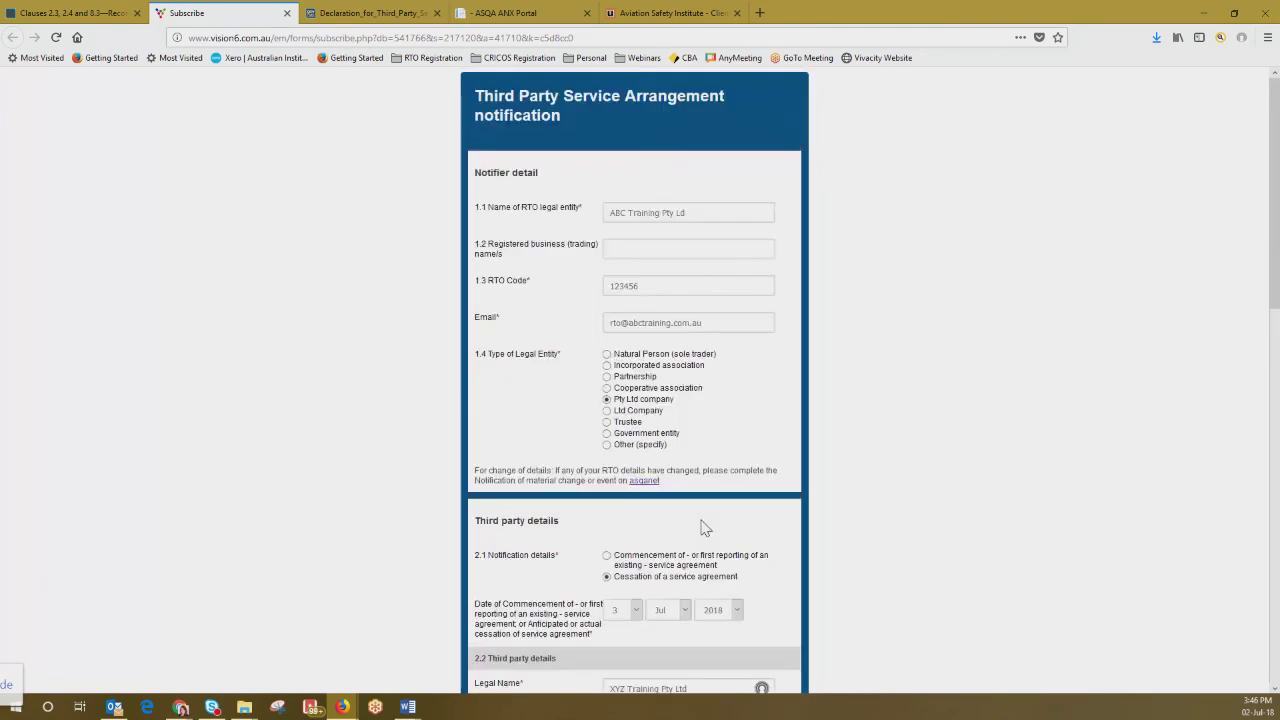
pyautogui.scroll(-20, 703, 525)
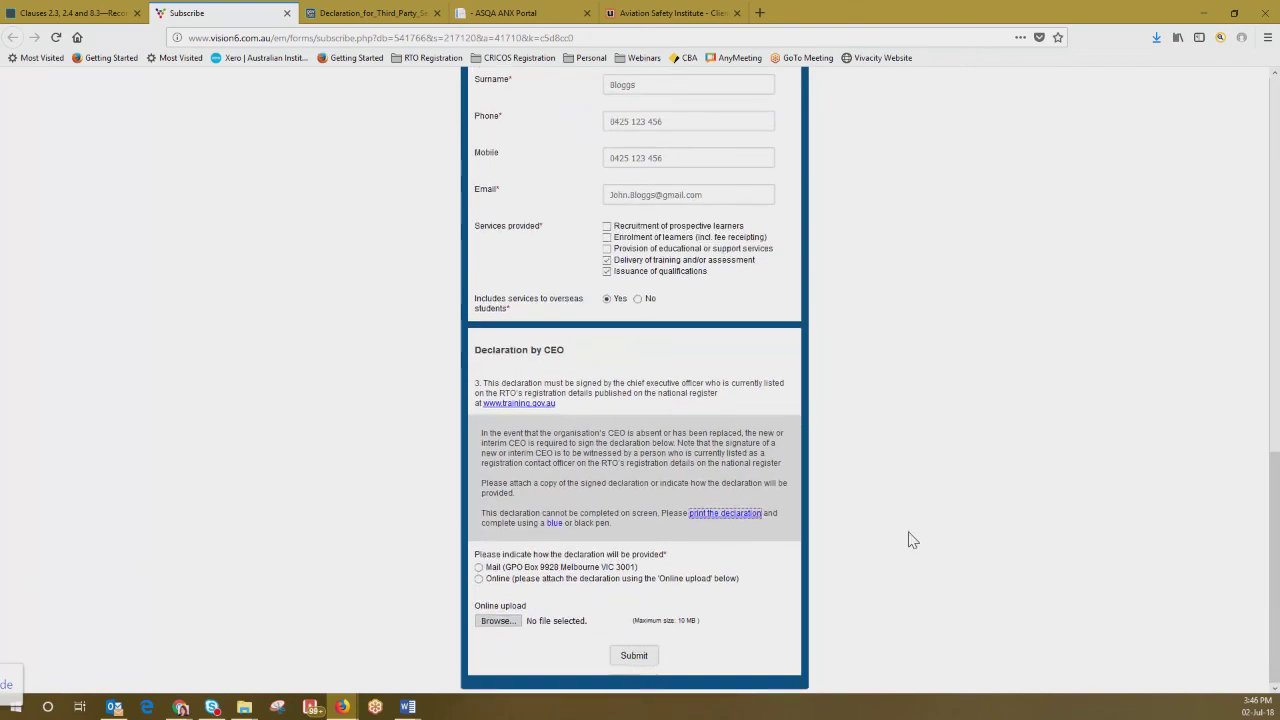